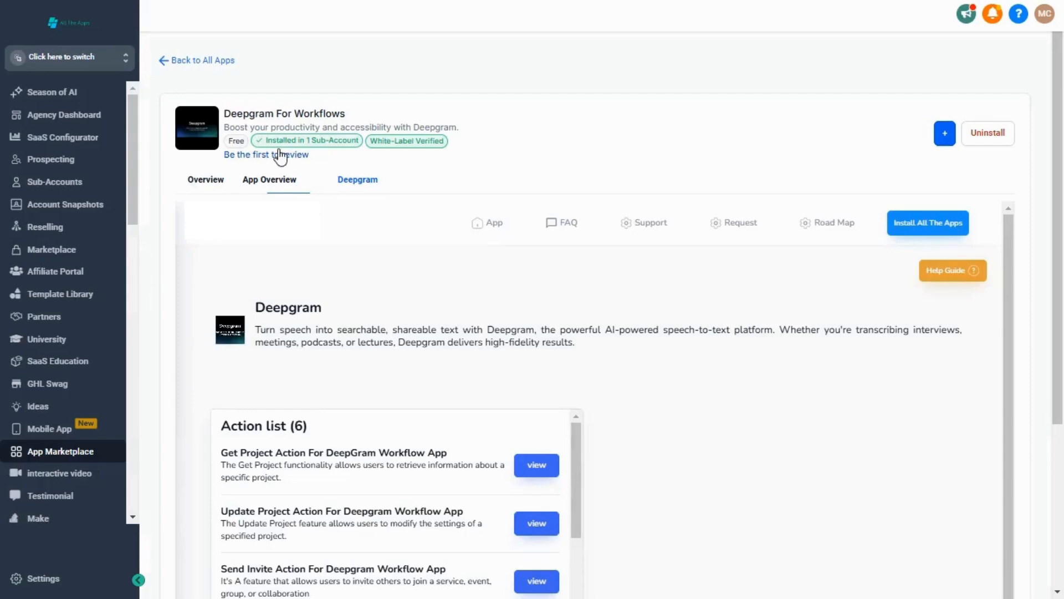
# - Search the sub-accounts for "location" and switch to the Location 01 account
pyautogui.click(43, 61)
pyautogui.write('location')
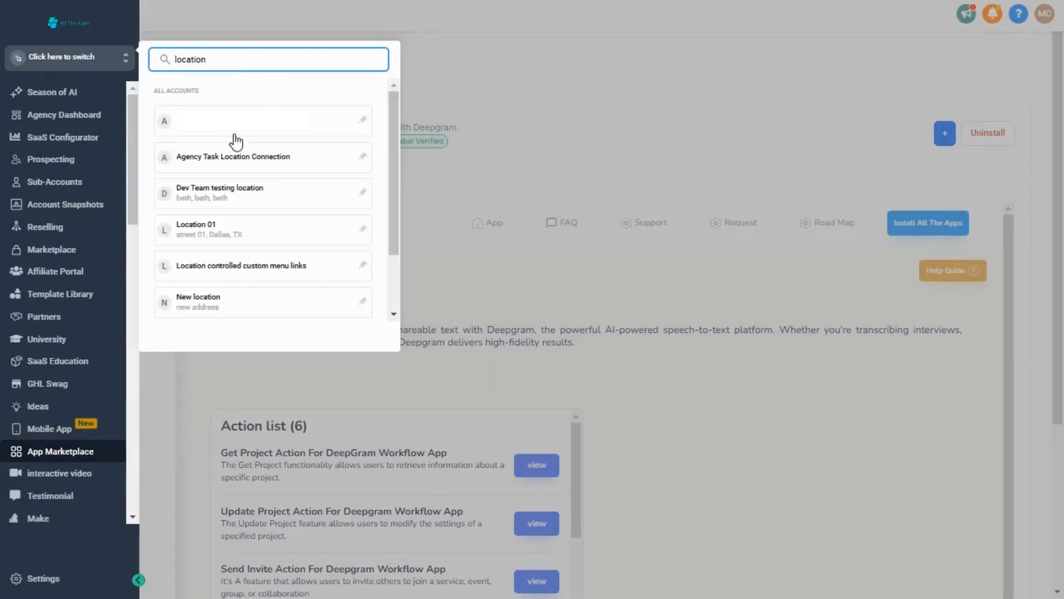
pyautogui.click(239, 234)
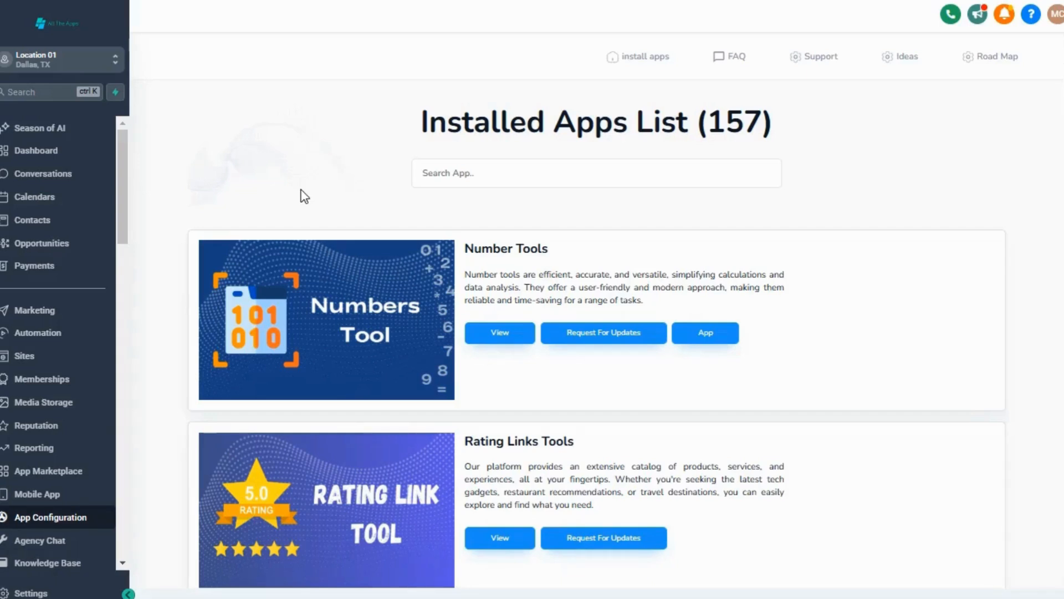
# - Search the installed apps for "deep" and open the Deepgram app's configuration
pyautogui.click(528, 169)
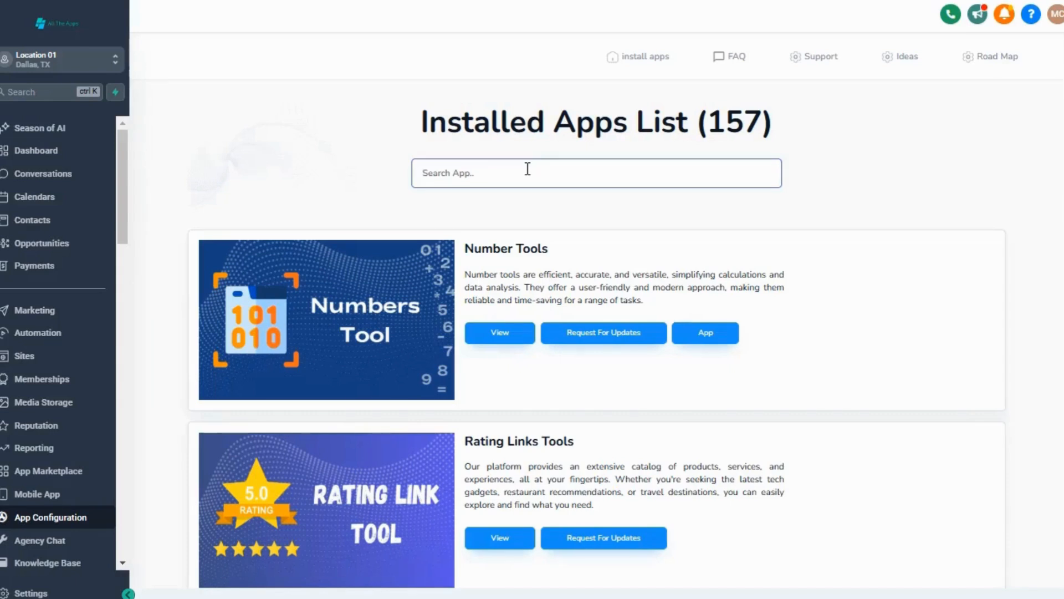
pyautogui.write('deep')
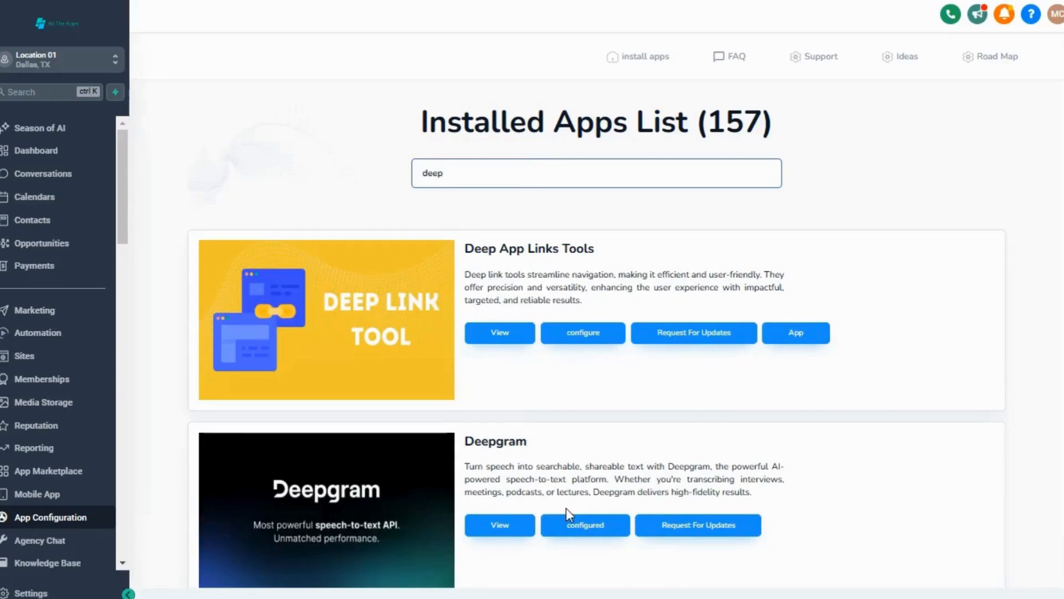
pyautogui.click(573, 531)
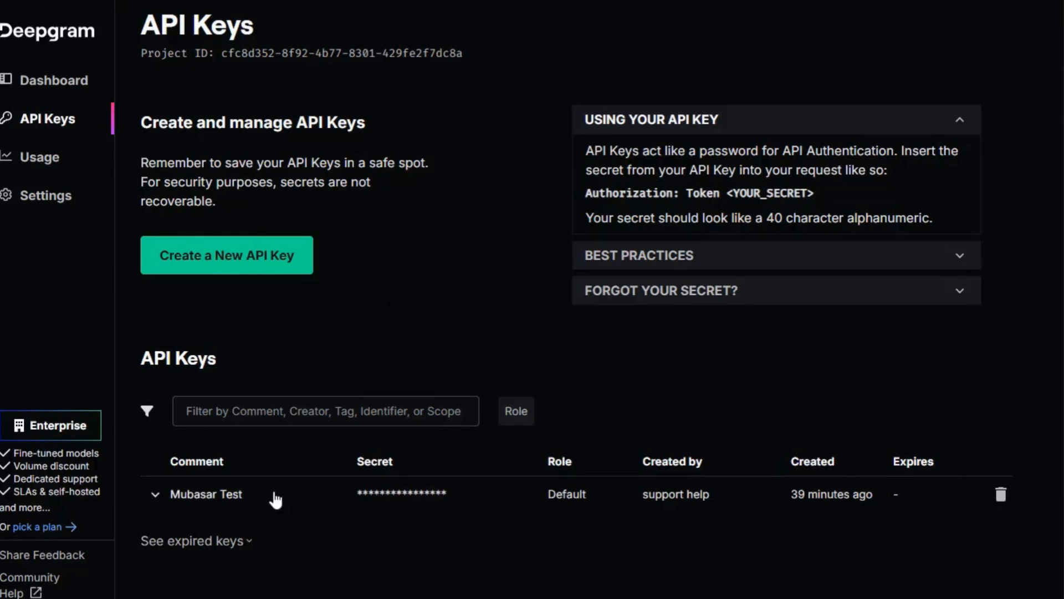
# - Start a new API key in the Deepgram console and name it Test
pyautogui.click(235, 253)
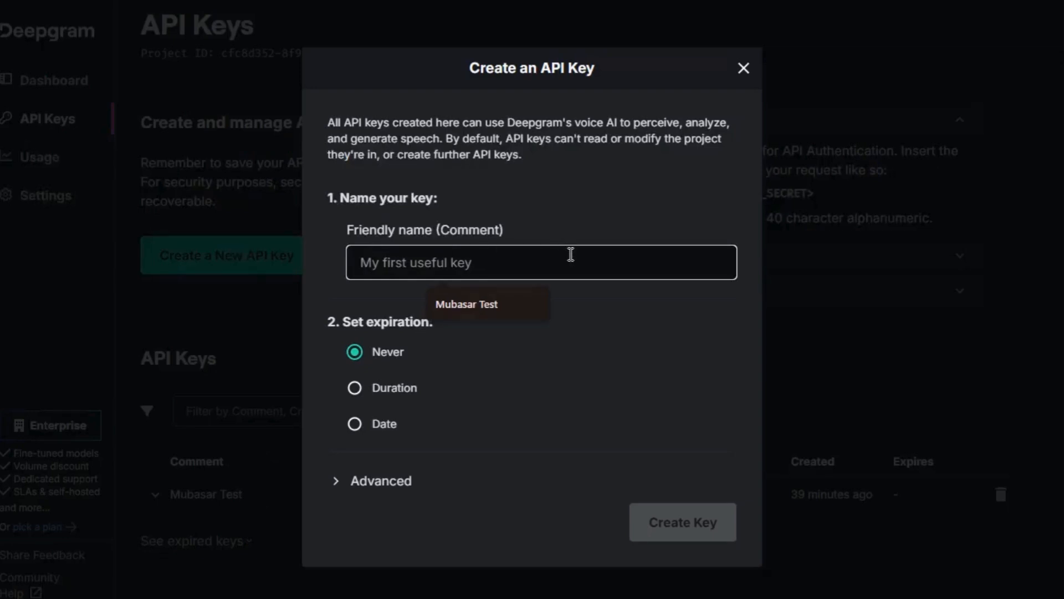
pyautogui.write('Tetst')
pyautogui.press('BackSpace')
pyautogui.press('BackSpace')
pyautogui.press('BackSpace')
pyautogui.write('st')
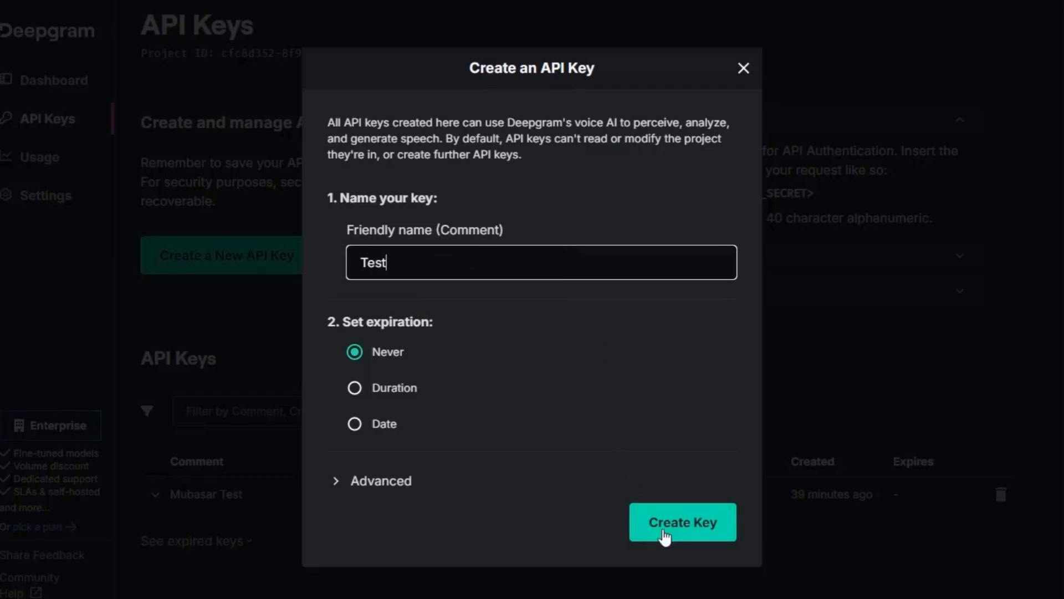
# - Examine the tag and role options in the new key's advanced settings, keeping the Default role
pyautogui.click(380, 481)
pyautogui.scroll(-4, 523, 432)
pyautogui.scroll(-3, 523, 433)
pyautogui.scroll(-2, 554, 232)
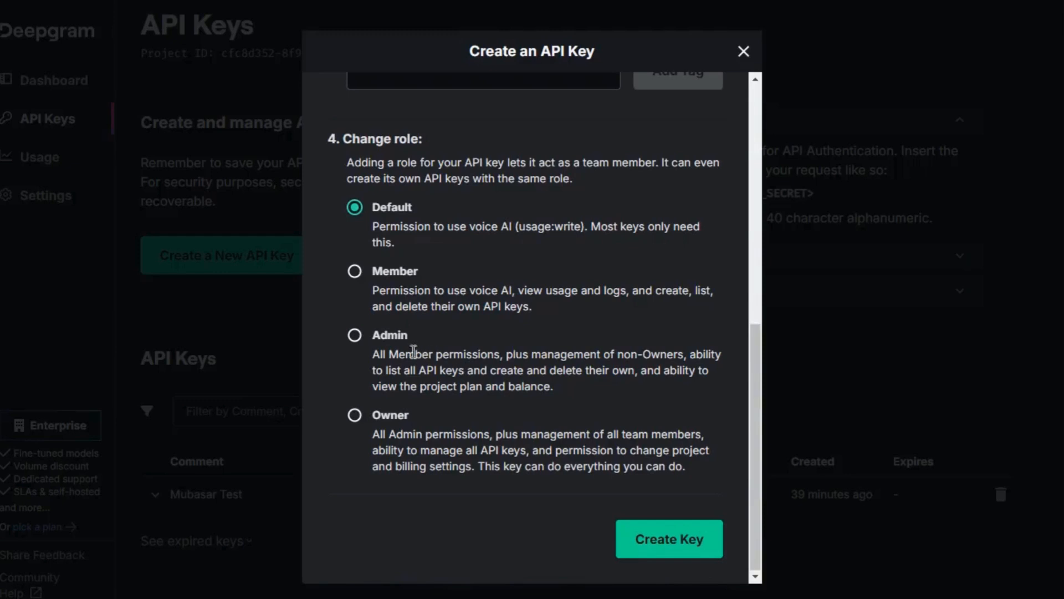
pyautogui.click(354, 334)
pyautogui.click(371, 226)
pyautogui.scroll(8, 491, 305)
pyautogui.scroll(-5, 492, 305)
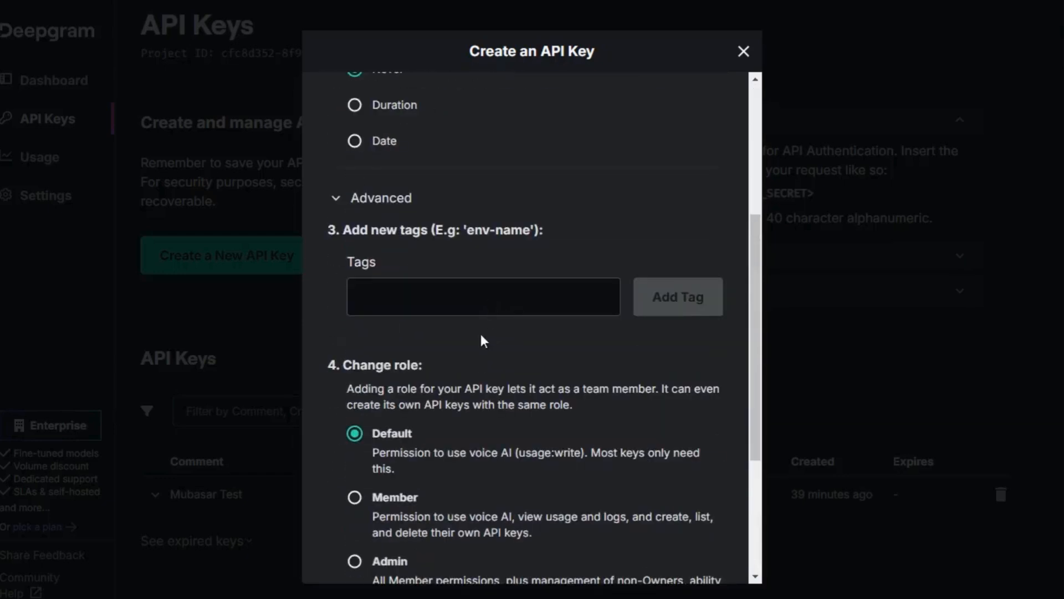
pyautogui.scroll(5, 476, 368)
pyautogui.scroll(-5, 477, 368)
pyautogui.click(375, 198)
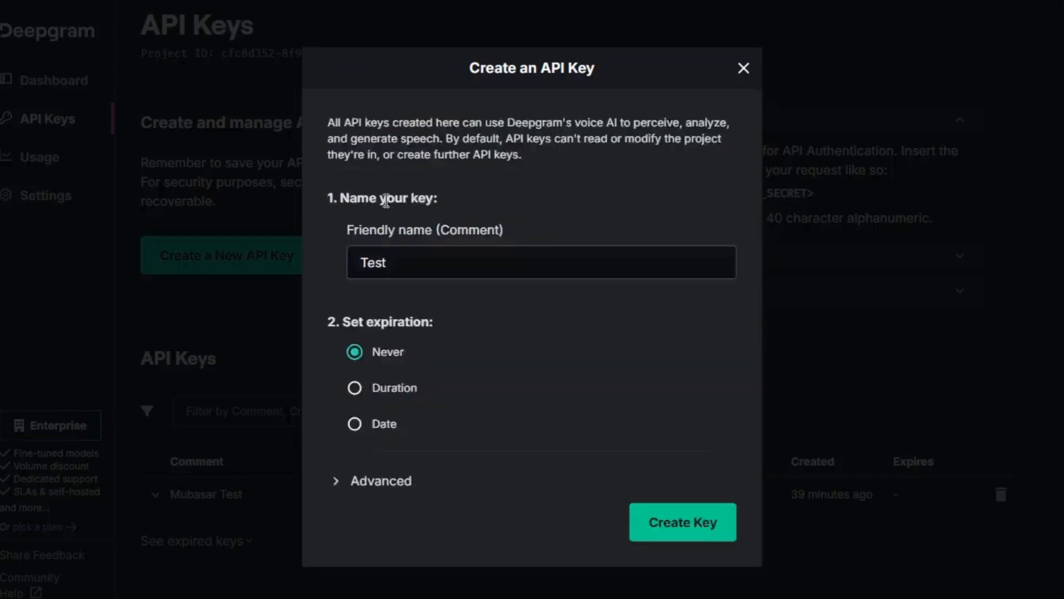
# - Create the Test key, copy its secret, and acknowledge that the secret cannot be accessed again
pyautogui.click(662, 535)
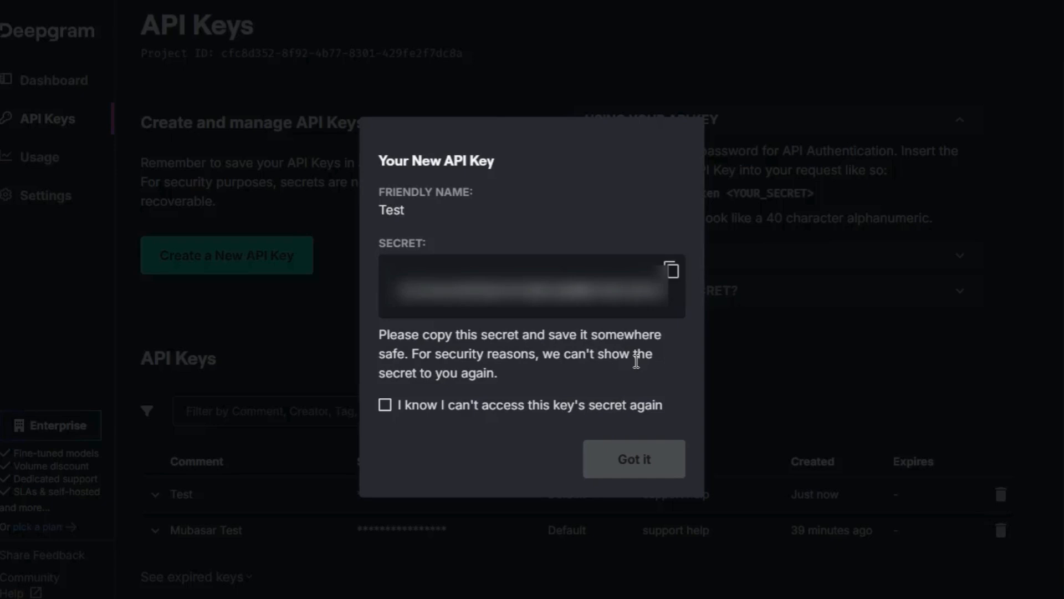
pyautogui.click(670, 277)
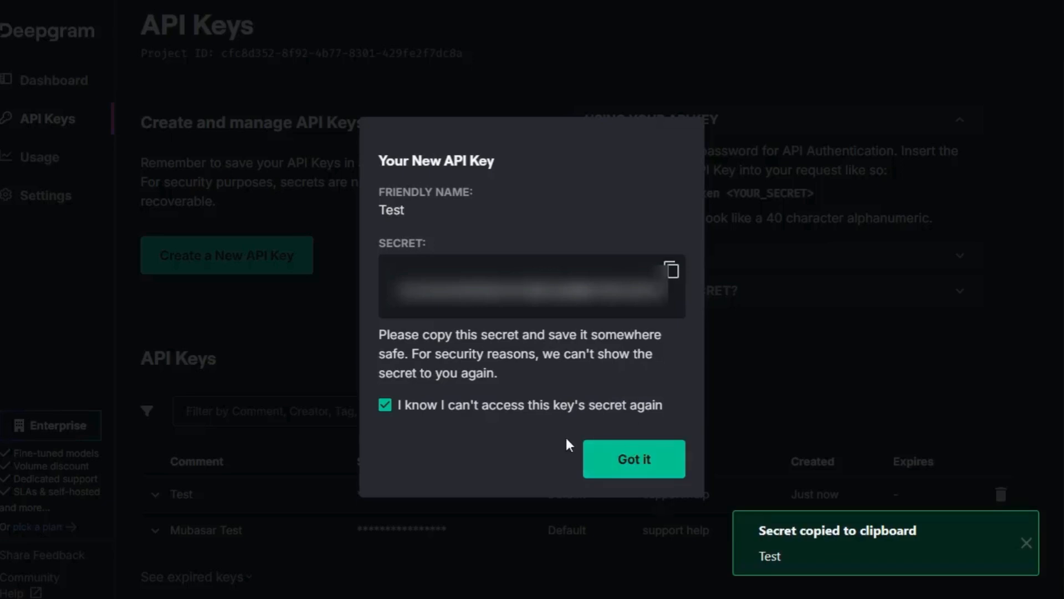
pyautogui.click(384, 406)
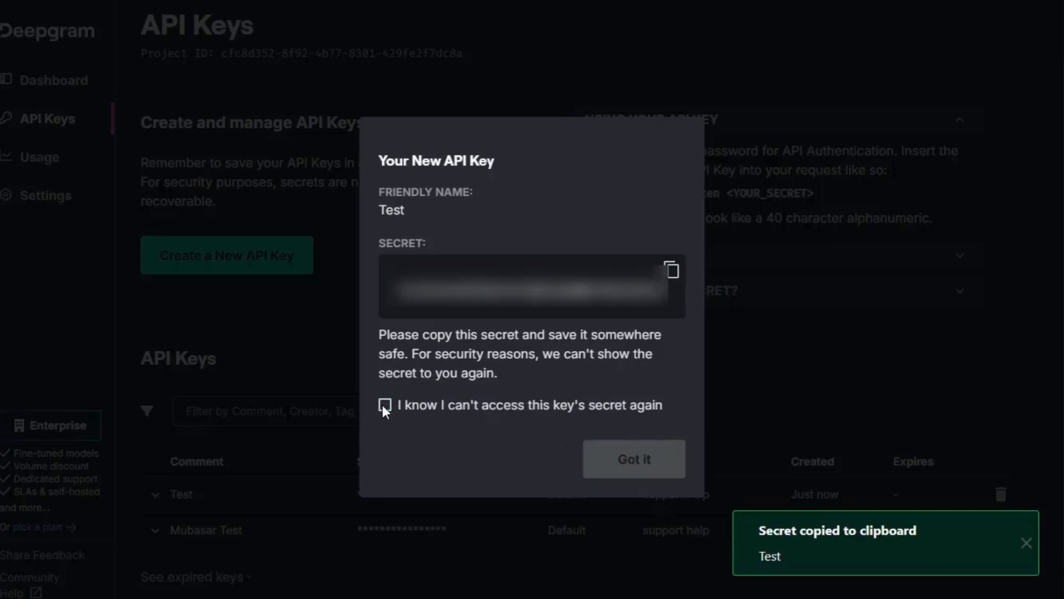
pyautogui.click(384, 407)
pyautogui.click(632, 454)
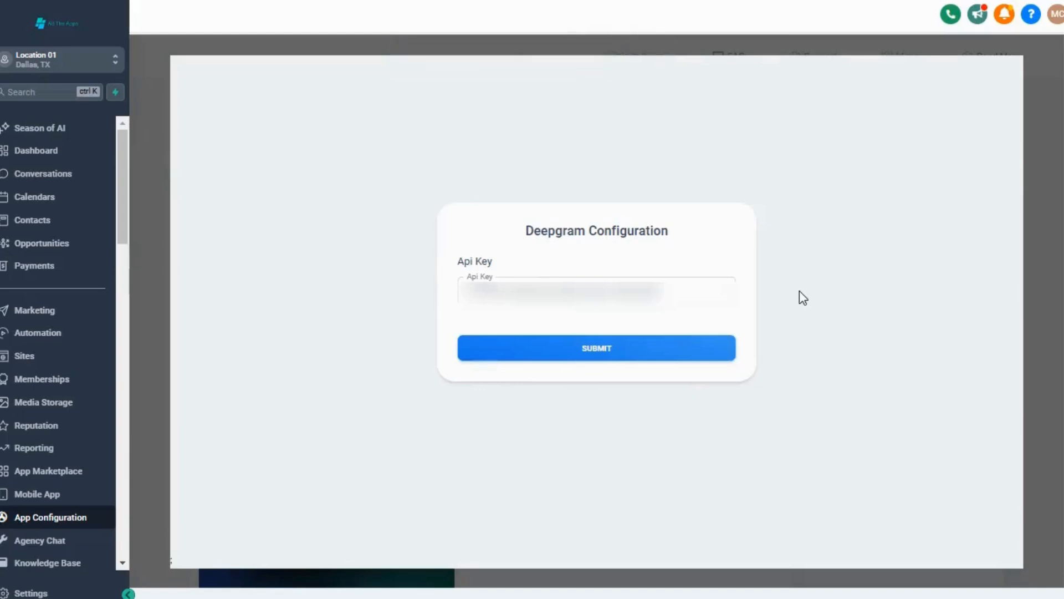
# - Submit the Deepgram configuration with the copied API key for Location 01
pyautogui.click(573, 361)
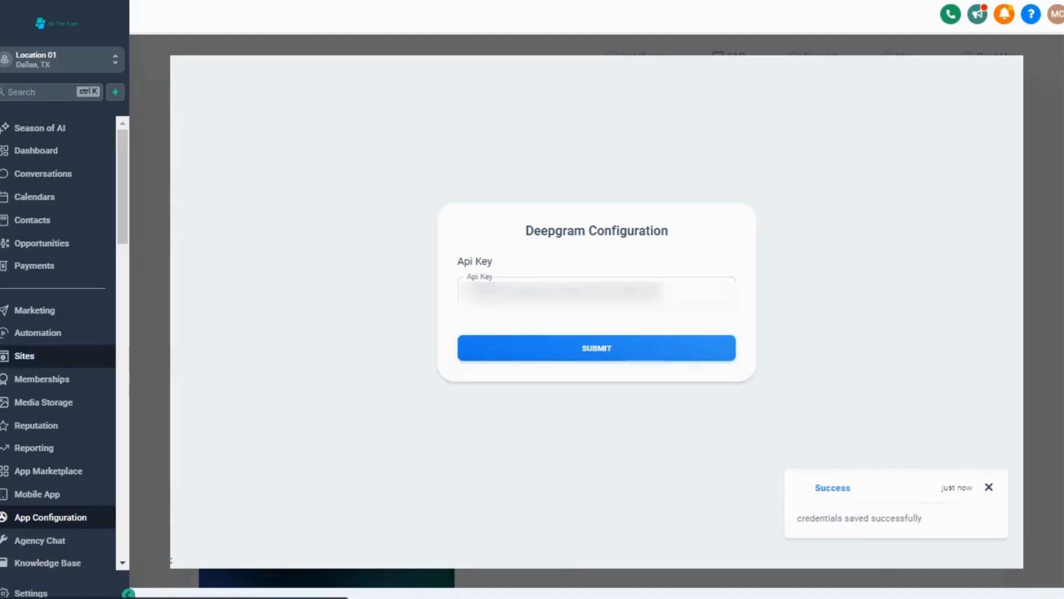
# - Create a new automation workflow from scratch
pyautogui.click(21, 346)
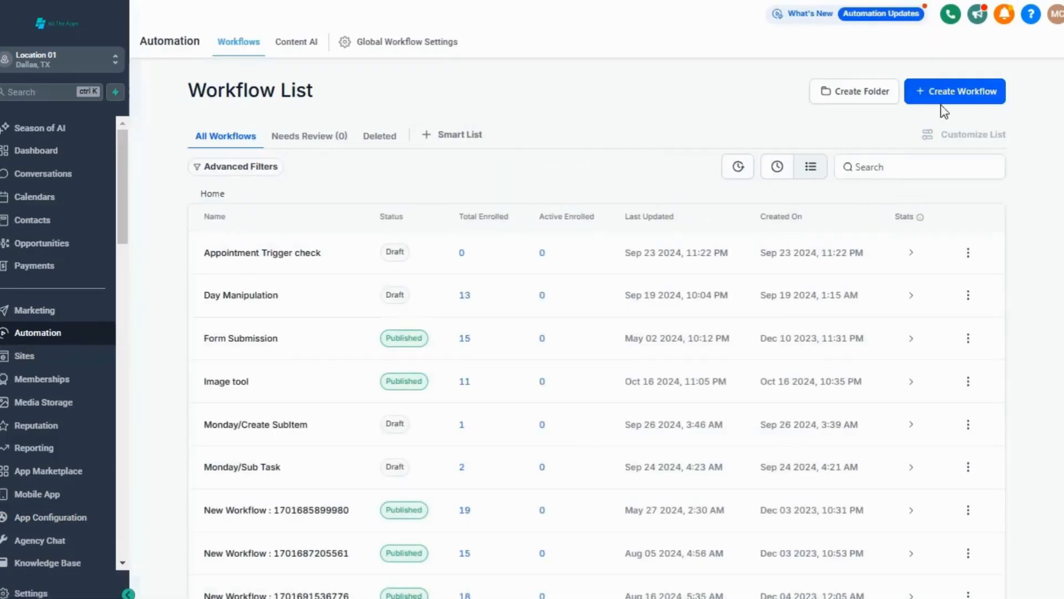
pyautogui.click(934, 94)
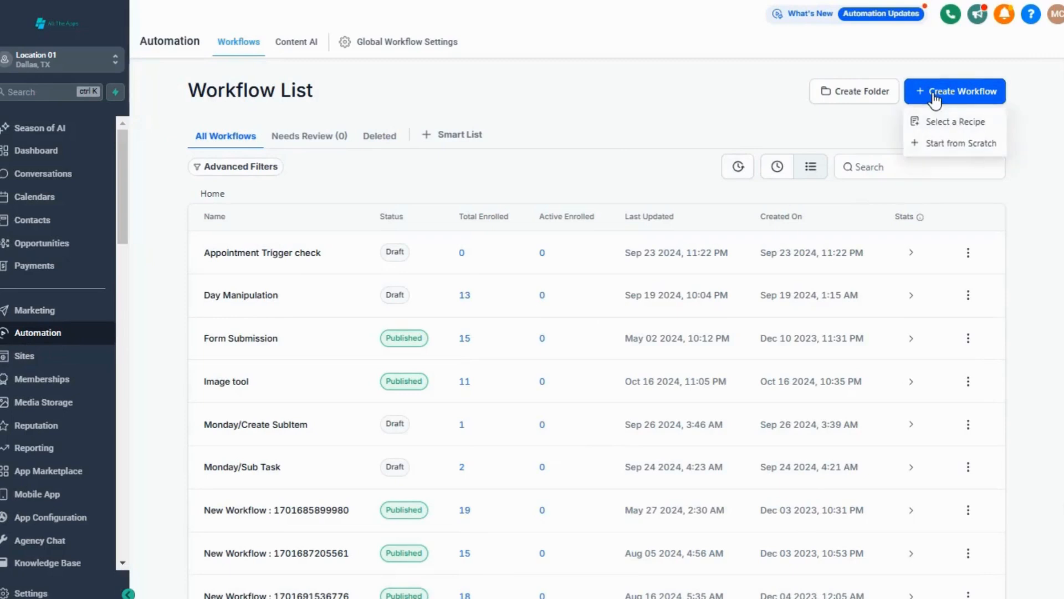
pyautogui.click(944, 143)
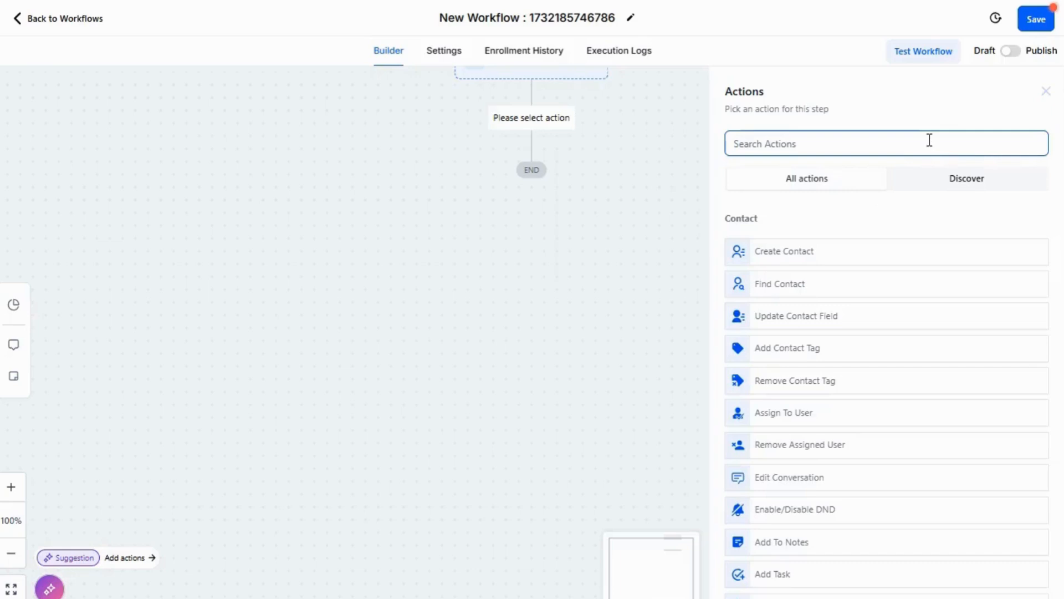
# - Find the Deepgram For Workflows actions in the action list and pick Speech To Text for the workflow step
pyautogui.hotkey('ctrl', 'f')
pyautogui.click(1014, 23)
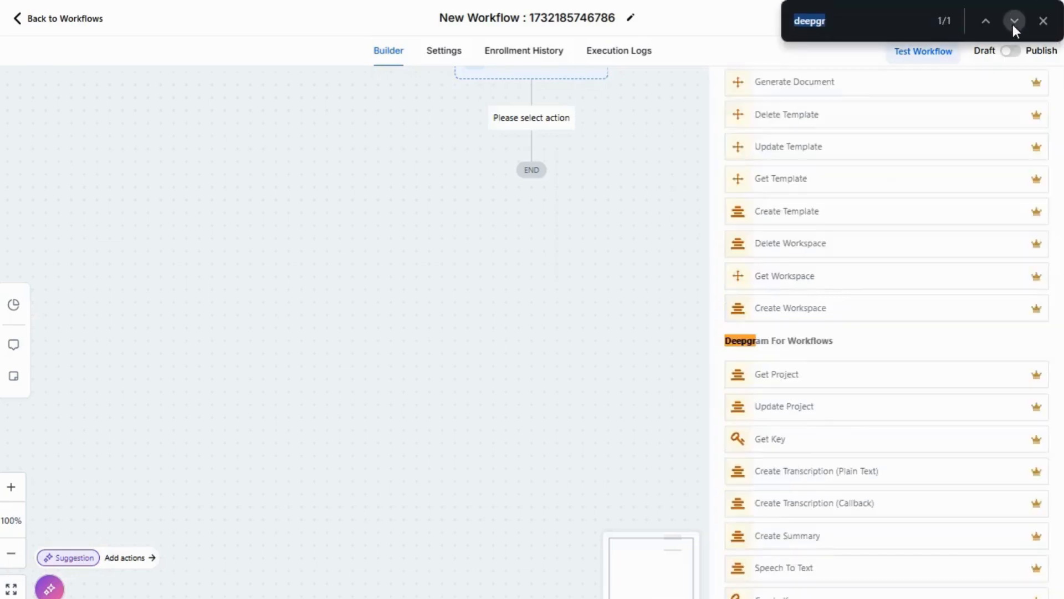
pyautogui.scroll(-1, 967, 288)
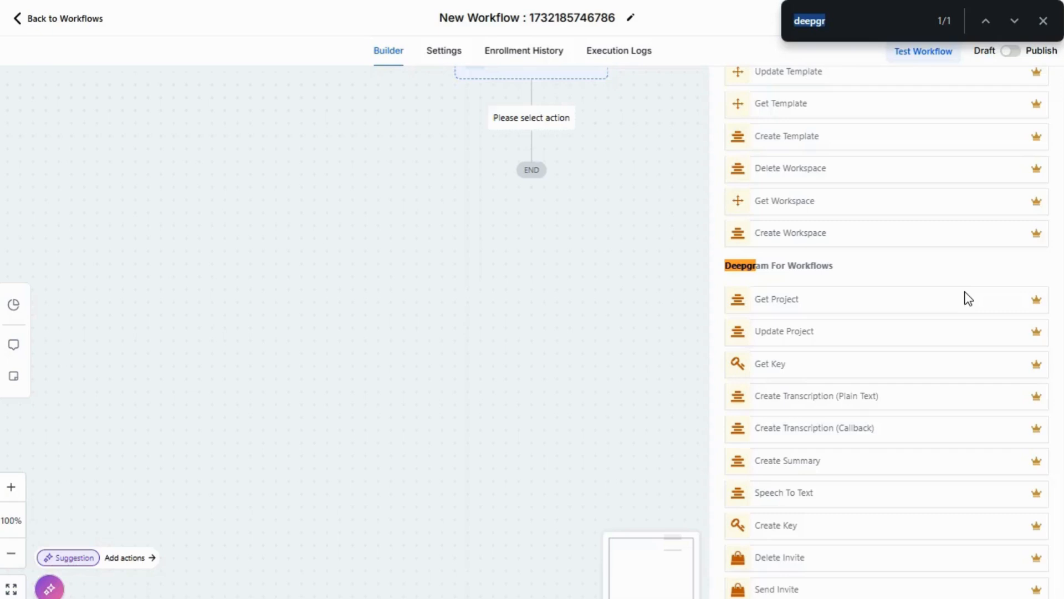
pyautogui.click(803, 502)
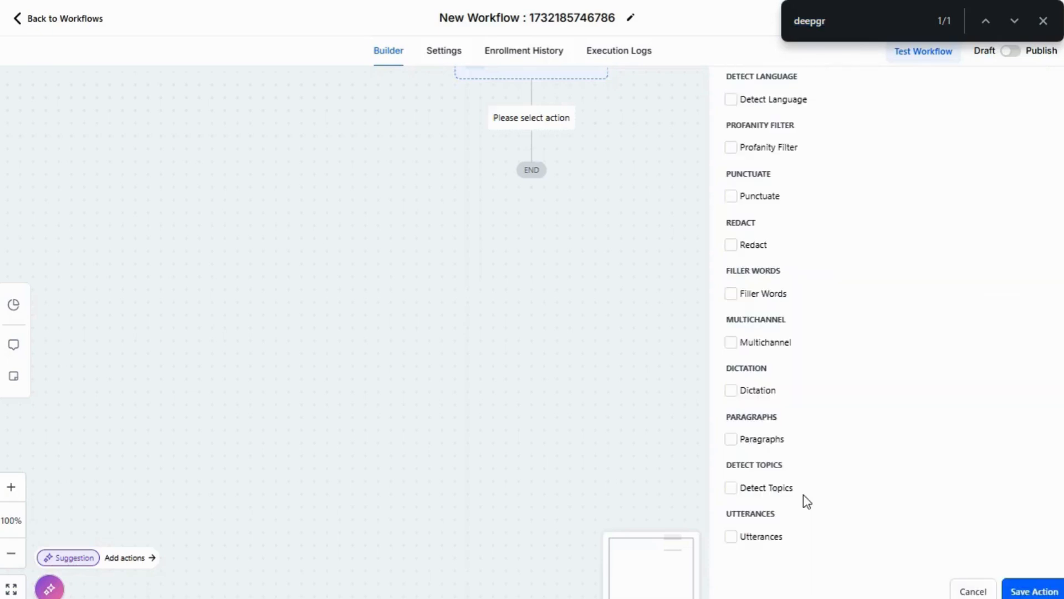
# - Paste the YouTube video link as the Speech To Text URL, keeping the nova-2 model and the en language
pyautogui.scroll(8, 865, 399)
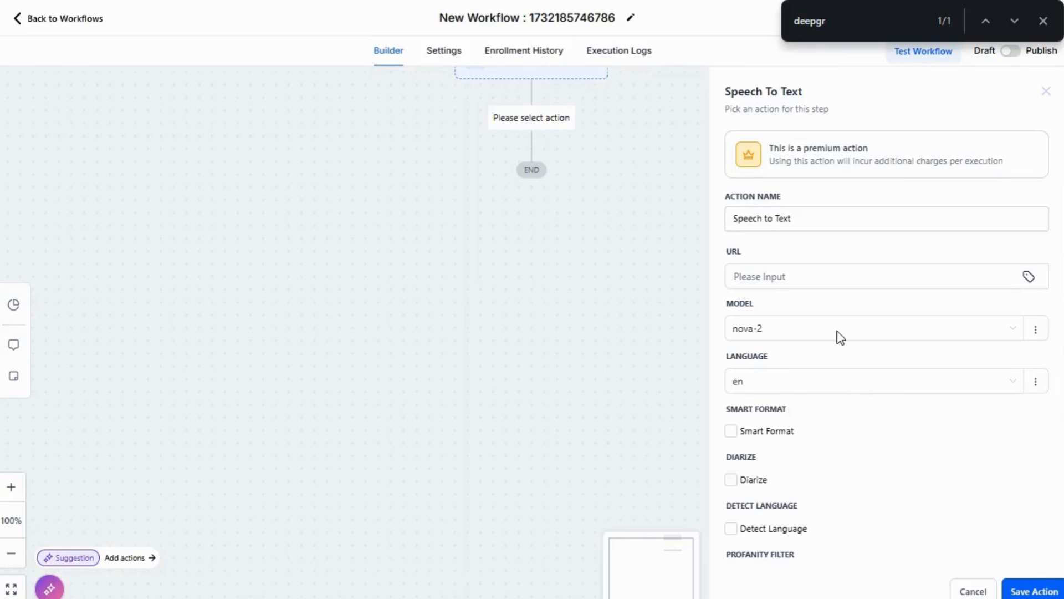
pyautogui.click(781, 277)
pyautogui.hotkey('ctrl', 'v')
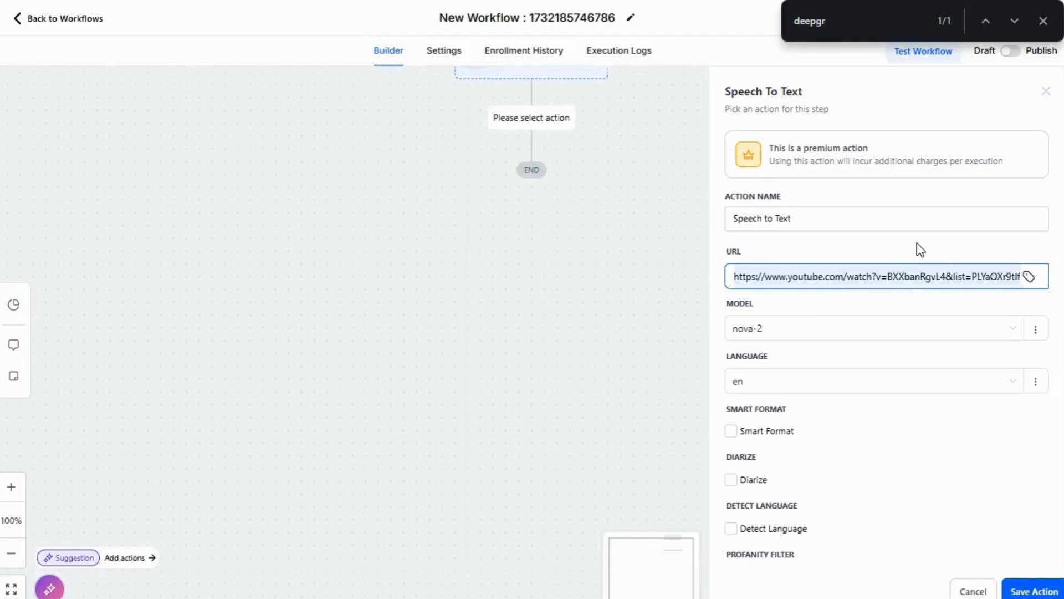
pyautogui.click(830, 327)
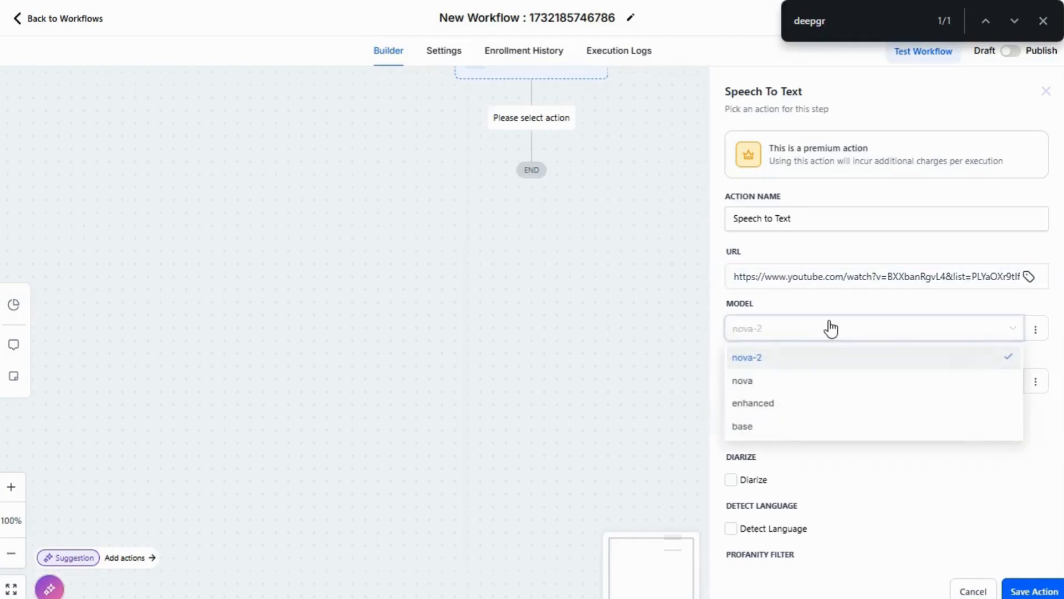
pyautogui.click(802, 310)
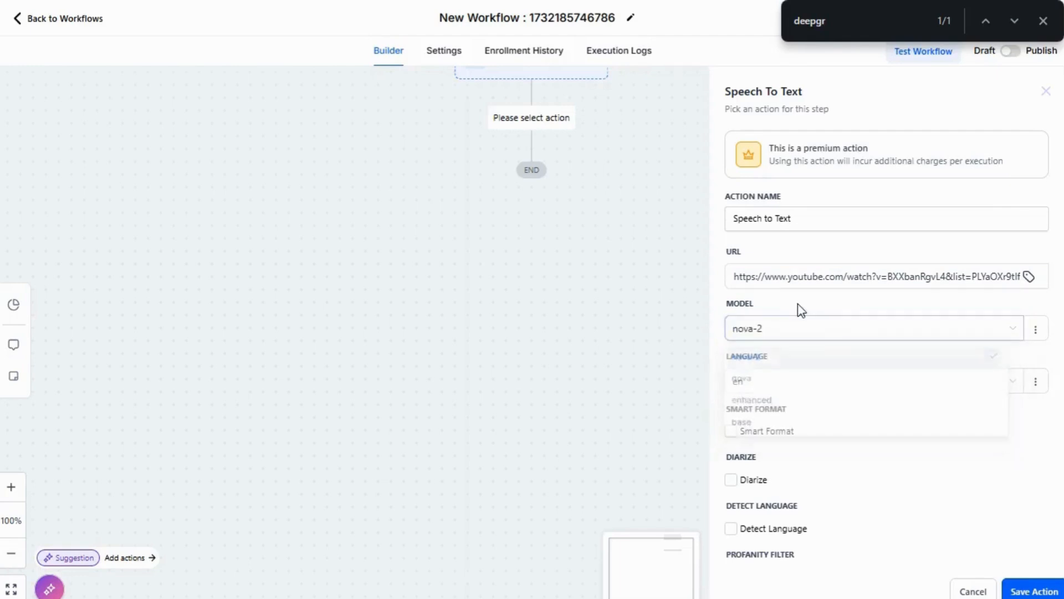
pyautogui.click(819, 388)
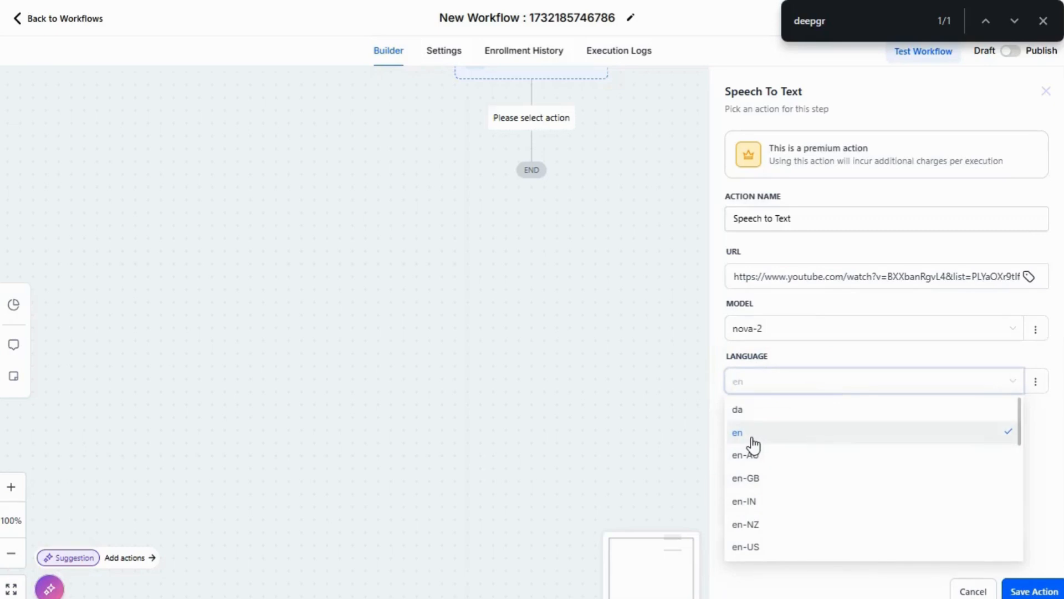
pyautogui.click(848, 353)
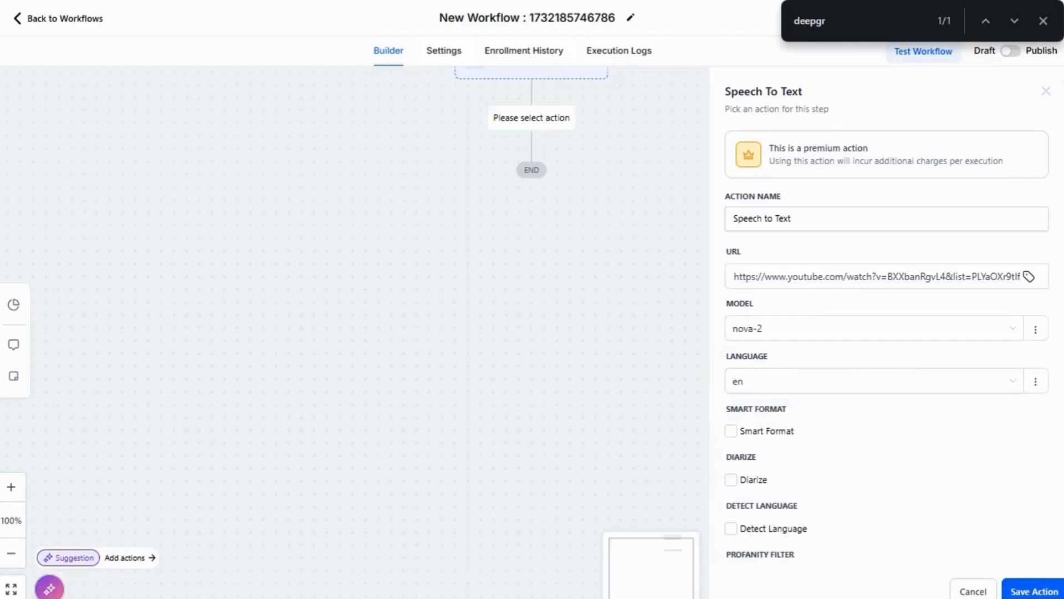
# - Enable Profanity Filter, Punctuate and Filler Words for the Speech To Text action and save it
pyautogui.scroll(-4, 872, 357)
pyautogui.scroll(-1, 886, 319)
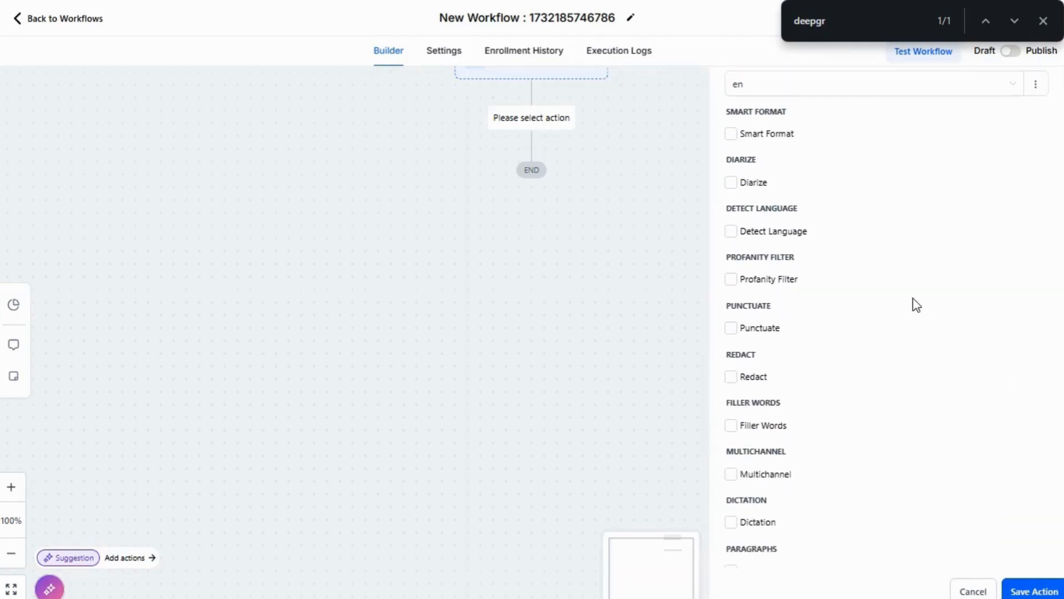
pyautogui.click(731, 280)
pyautogui.click(732, 328)
pyautogui.click(731, 426)
pyautogui.scroll(-2, 932, 377)
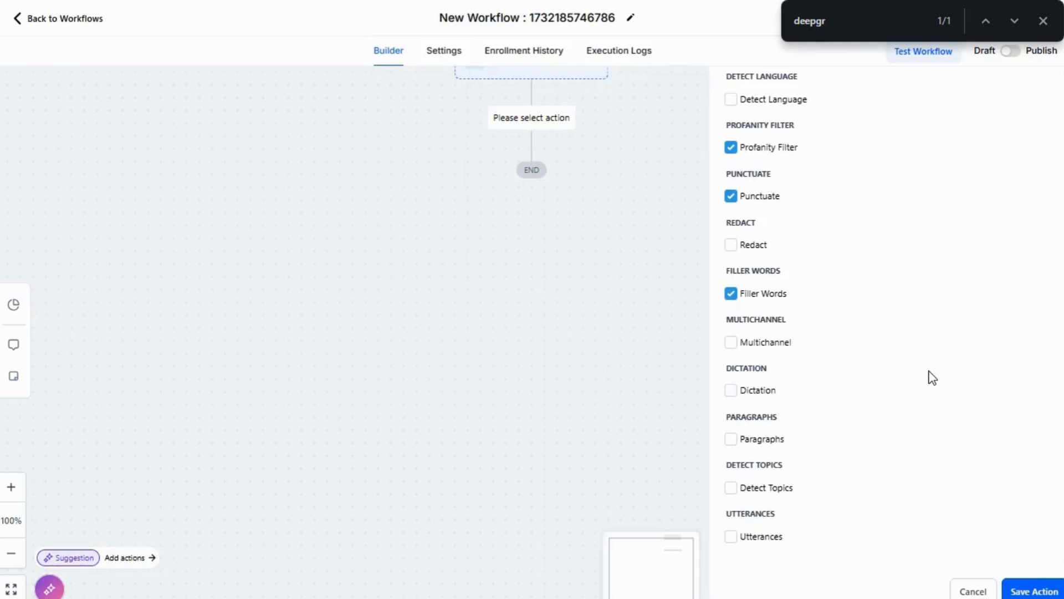
pyautogui.click(1028, 592)
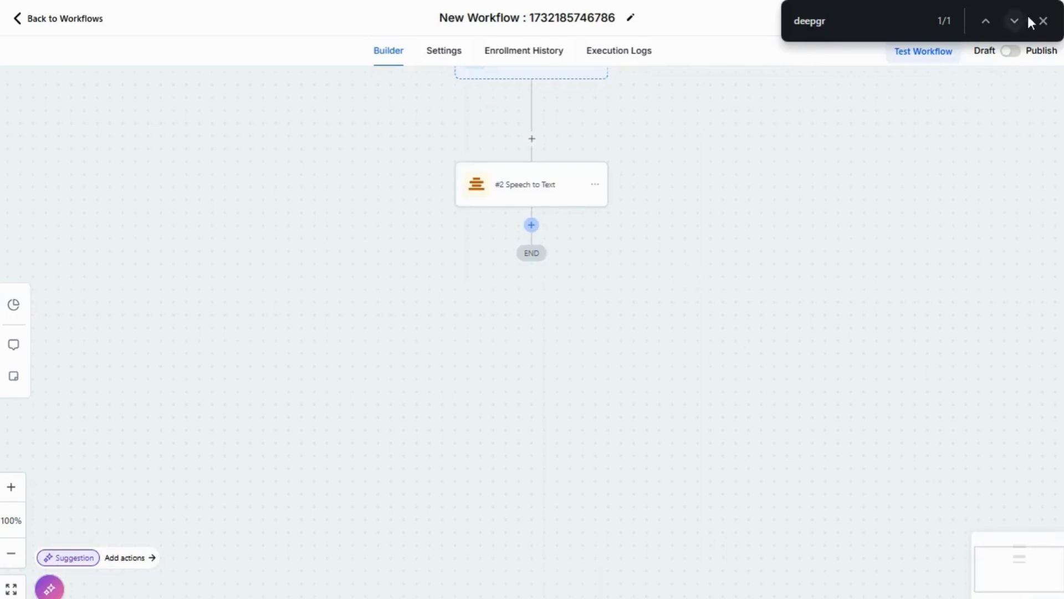
# - Find the notes action and pick Add To Notes for the workflow step after #2 Speech to Text
pyautogui.click(1044, 22)
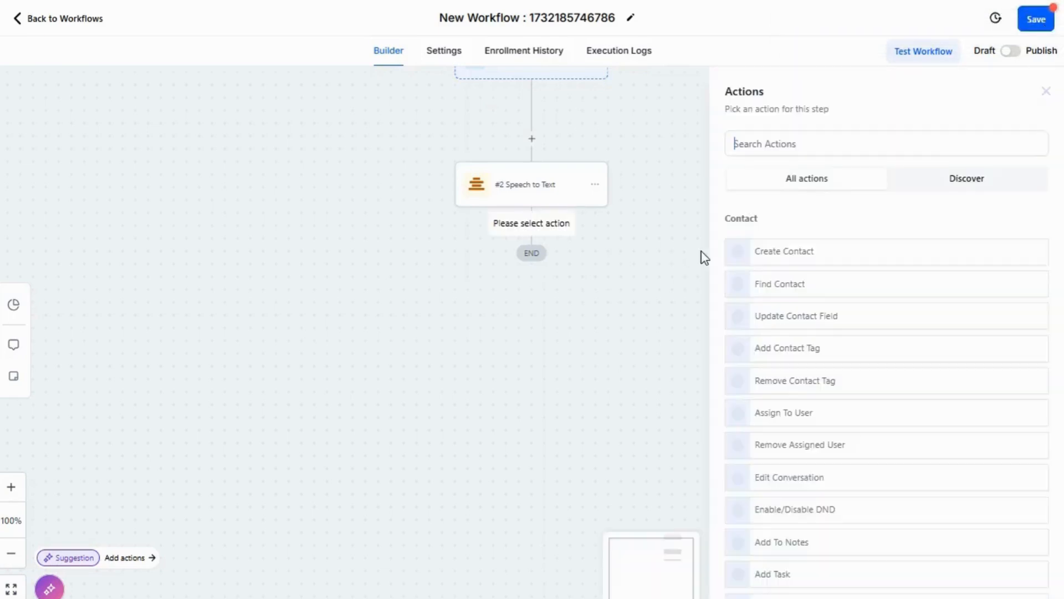
pyautogui.click(839, 140)
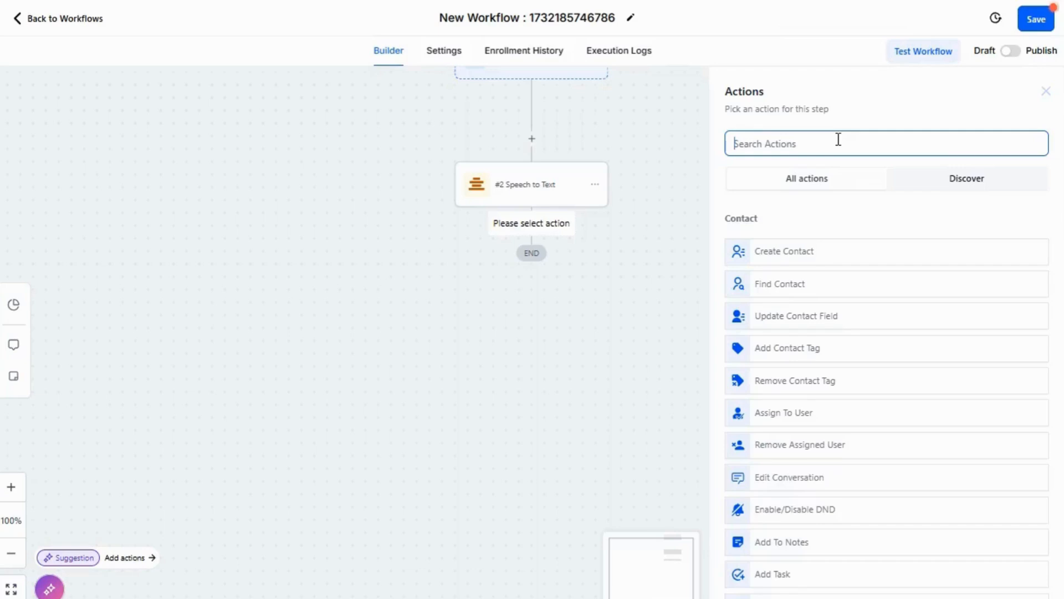
pyautogui.write('notes')
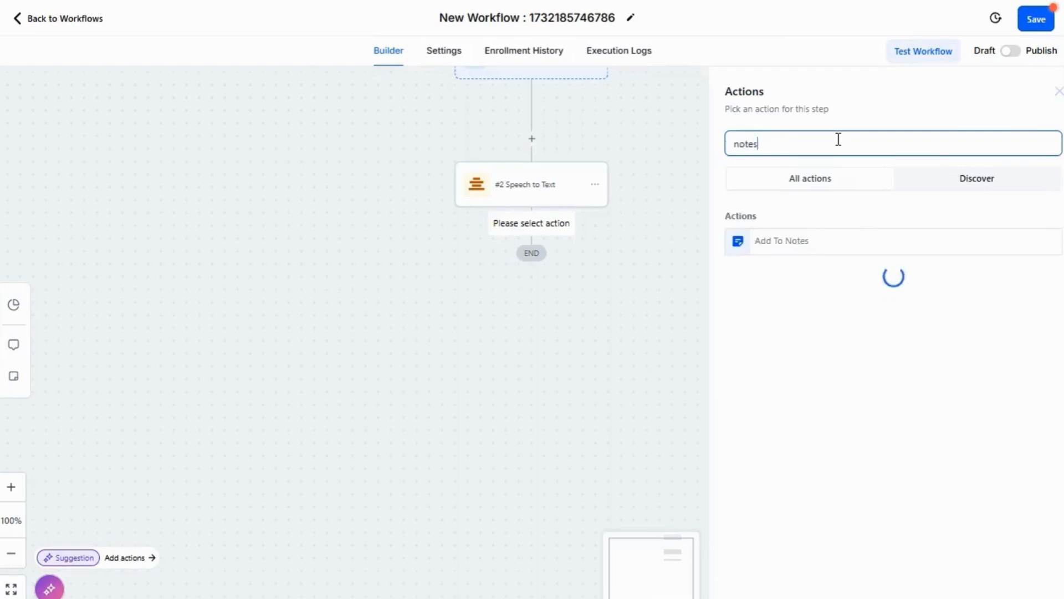
pyautogui.click(805, 246)
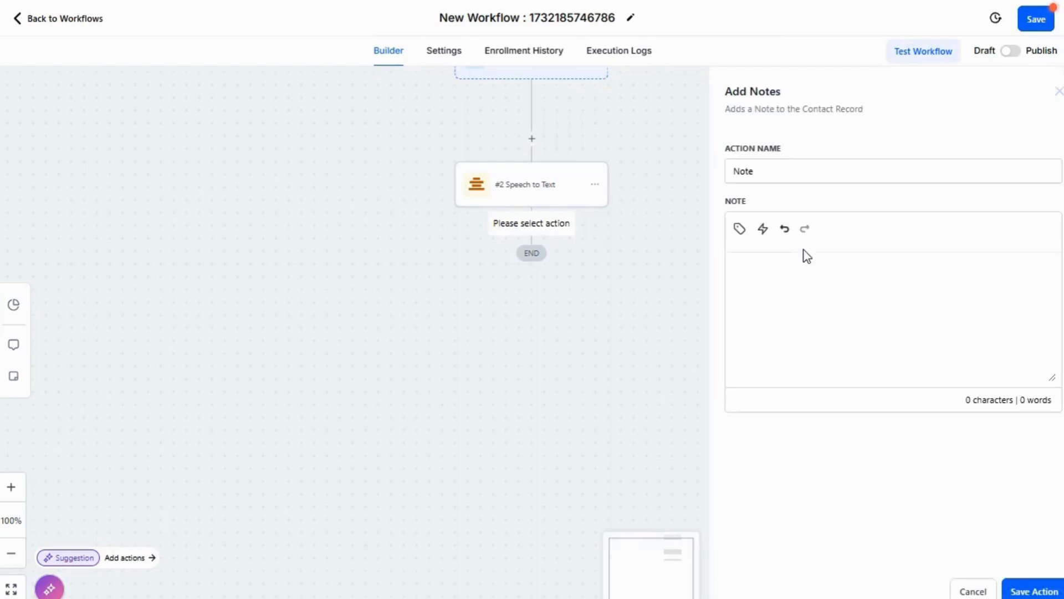
# - Insert the Model Name value from the Deepgram For Workflows #2 Speech to Text output into the note body
pyautogui.click(739, 230)
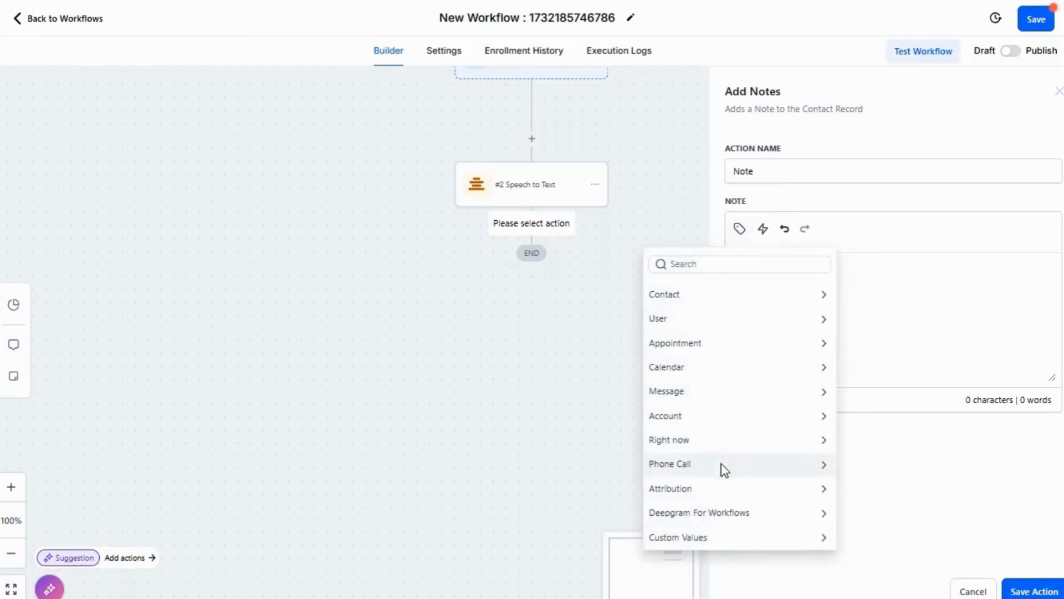
pyautogui.click(726, 513)
pyautogui.click(703, 320)
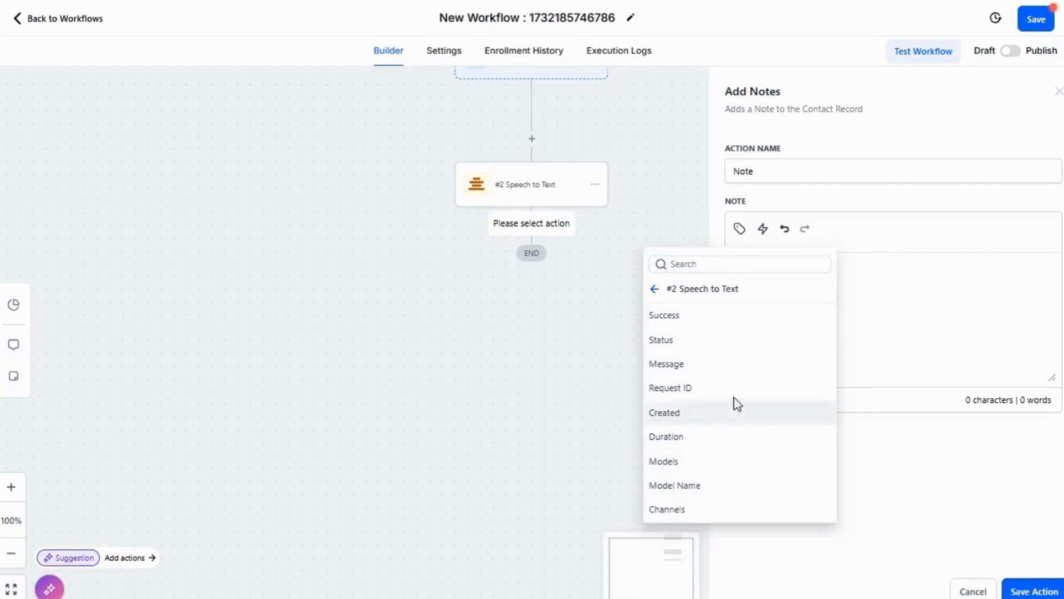
pyautogui.click(704, 495)
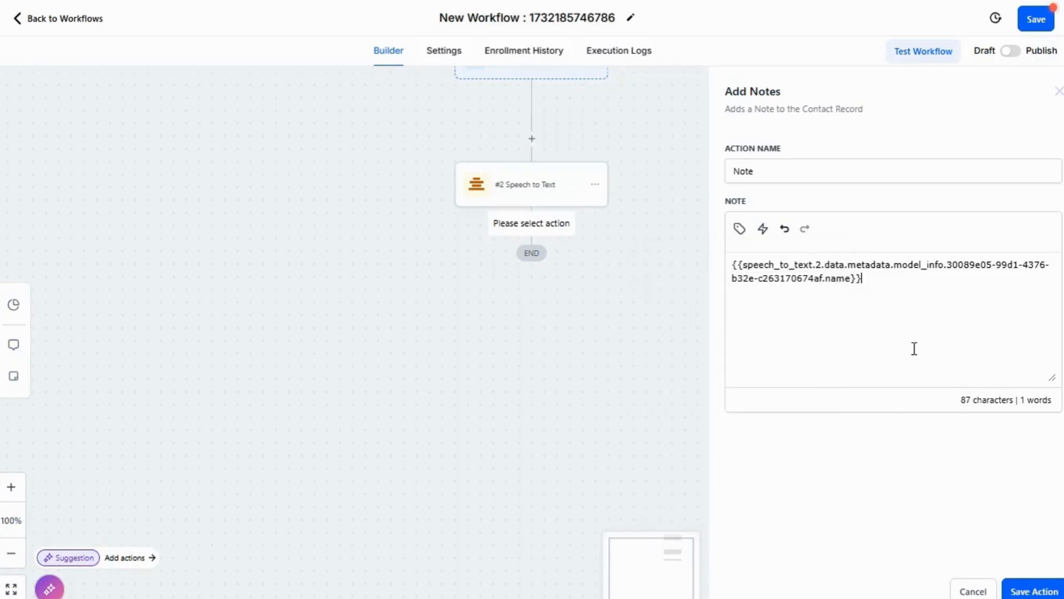
# - Append "=== test" after the inserted value in the note, then save the Note action and the workflow
pyautogui.write('-')
pyautogui.press('BackSpace')
pyautogui.press('BackSpace')
pyautogui.press('BackSpace')
pyautogui.write('=== test')
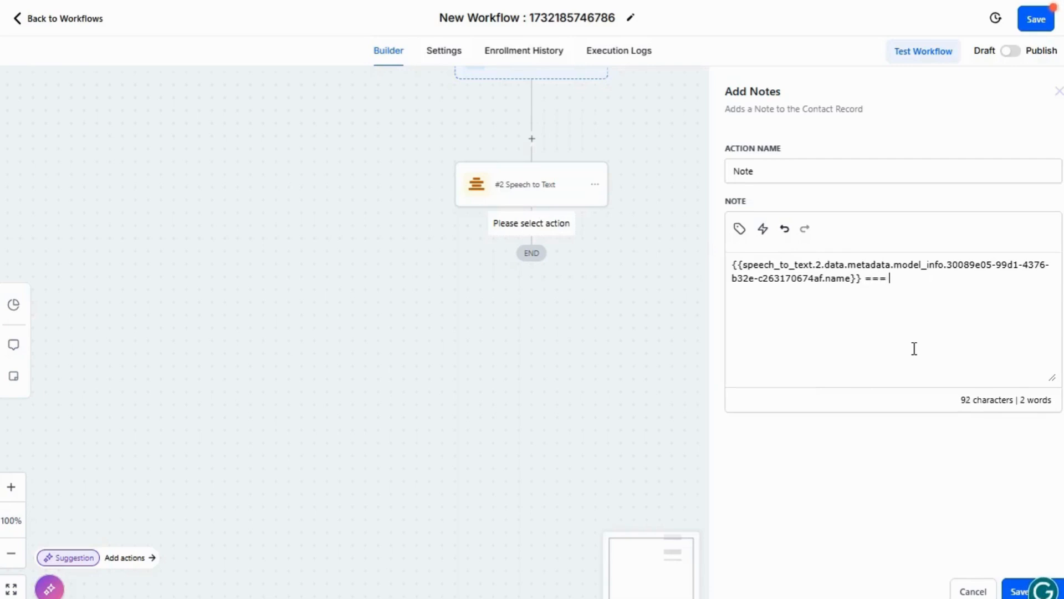
pyautogui.click(1017, 592)
pyautogui.click(1036, 20)
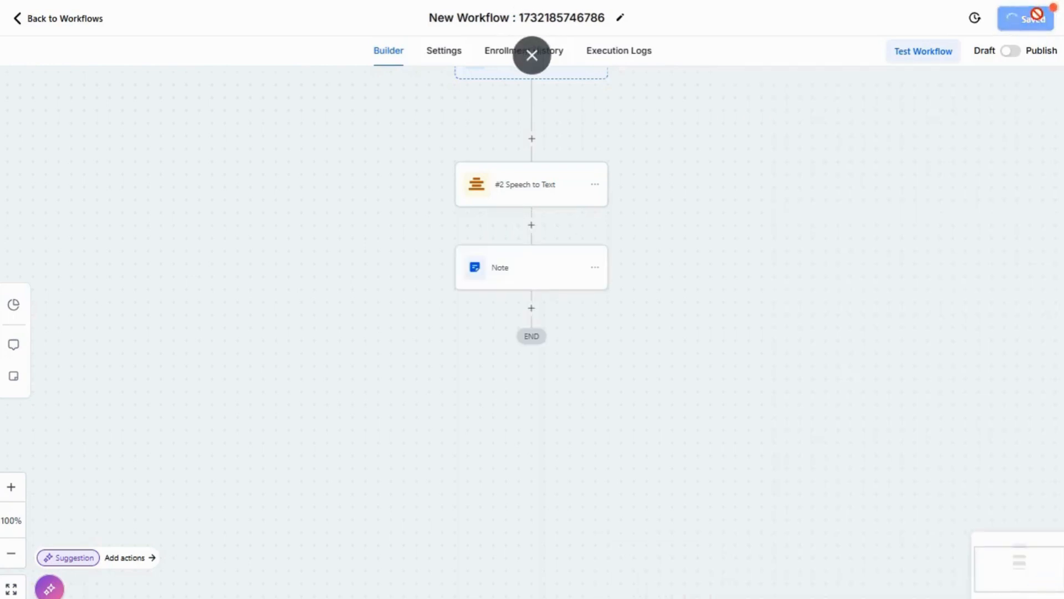
# - Run a test of the saved workflow with the first contact in the contact list
pyautogui.click(915, 64)
pyautogui.click(804, 173)
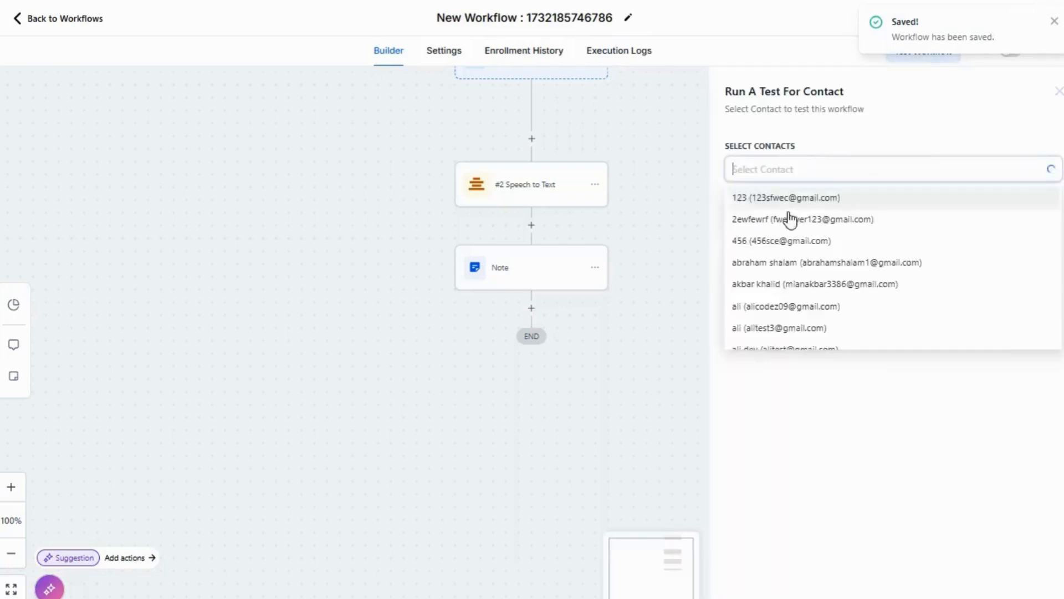
pyautogui.click(776, 199)
pyautogui.click(900, 123)
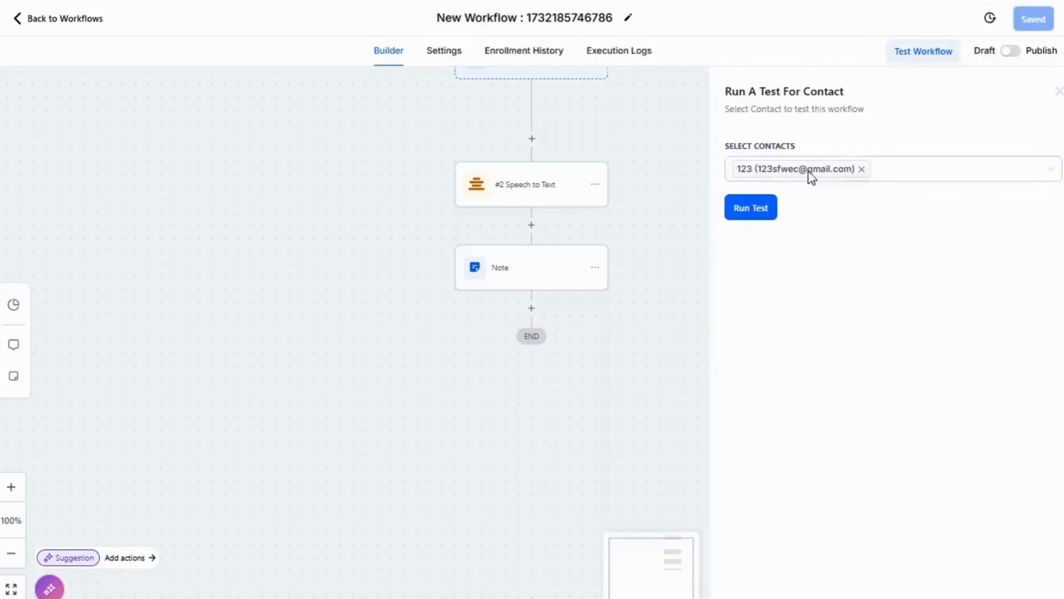
pyautogui.click(753, 210)
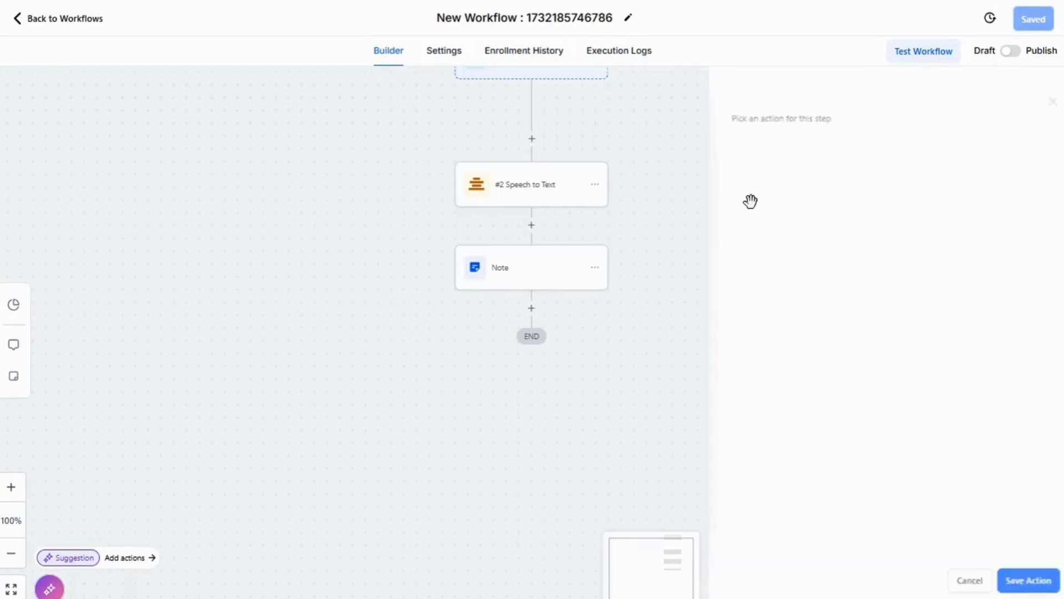
# - Check the workflow's Execution Logs for the test run, refreshing the list to get the latest entries
pyautogui.click(597, 68)
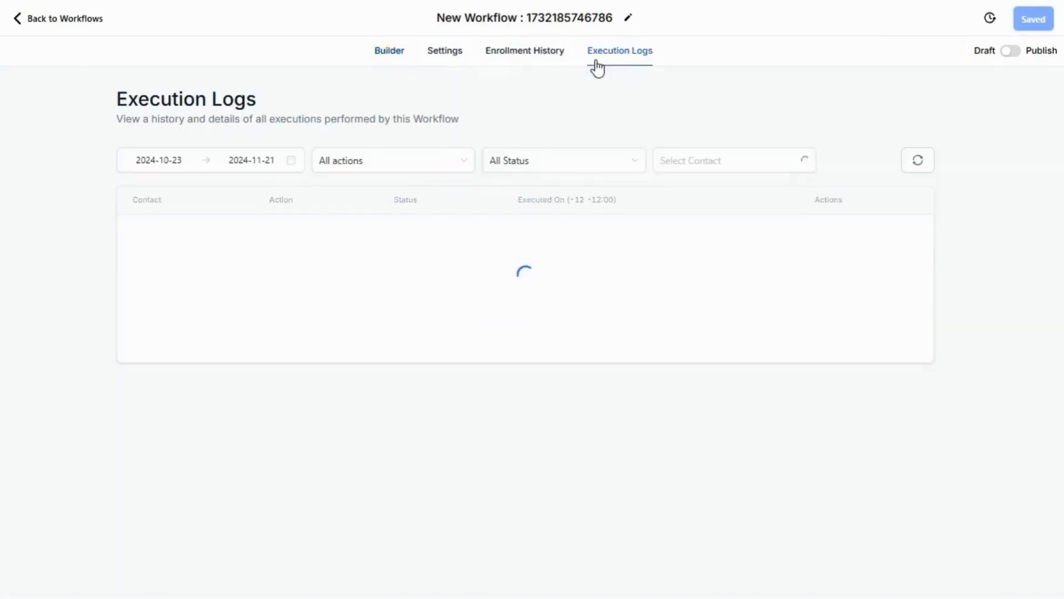
pyautogui.click(918, 161)
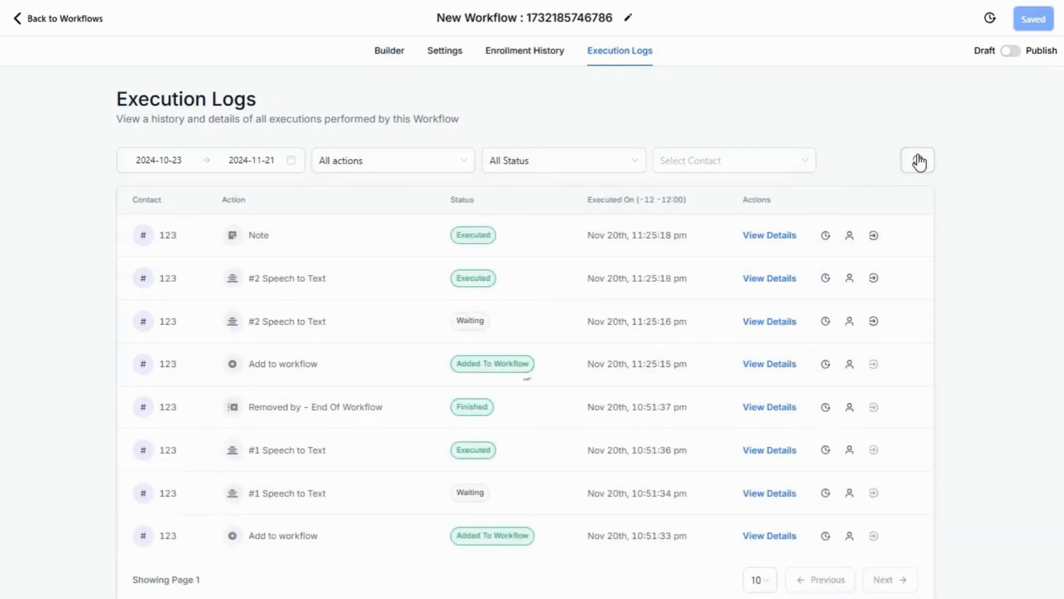
pyautogui.click(919, 160)
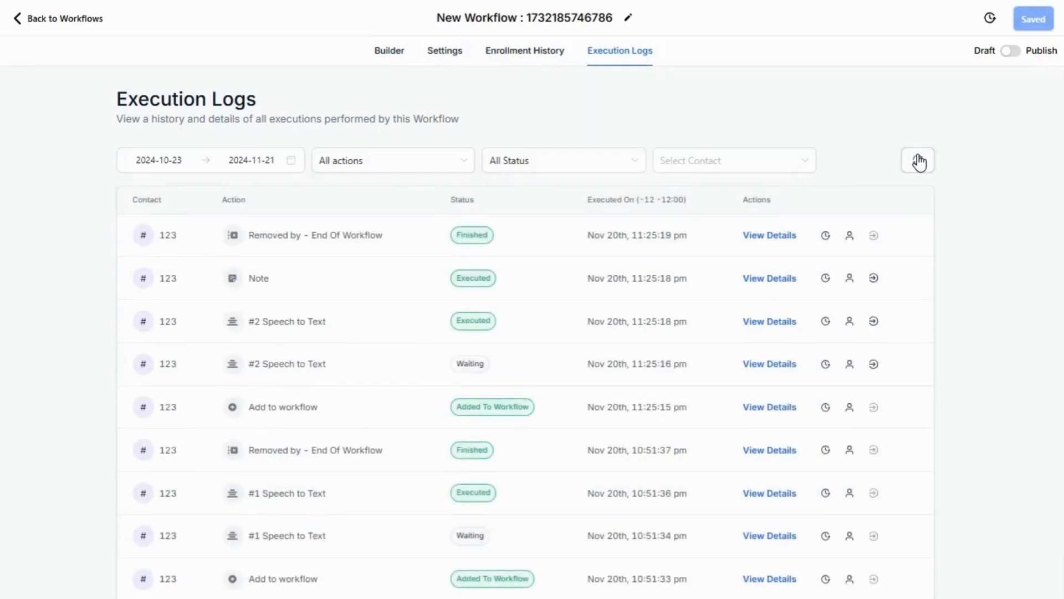